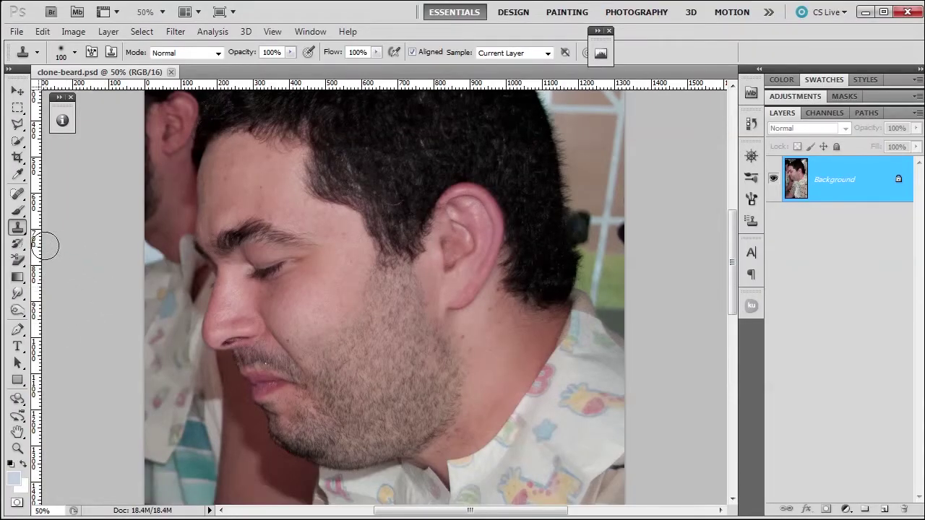
Activate the Clone Stamp tool and check its brush size and hardness settings.
click(18, 226)
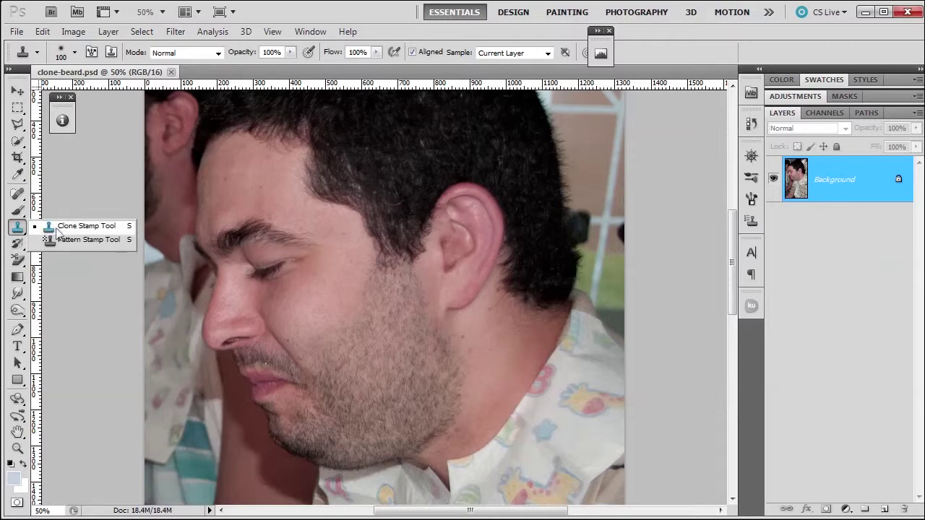
click(57, 227)
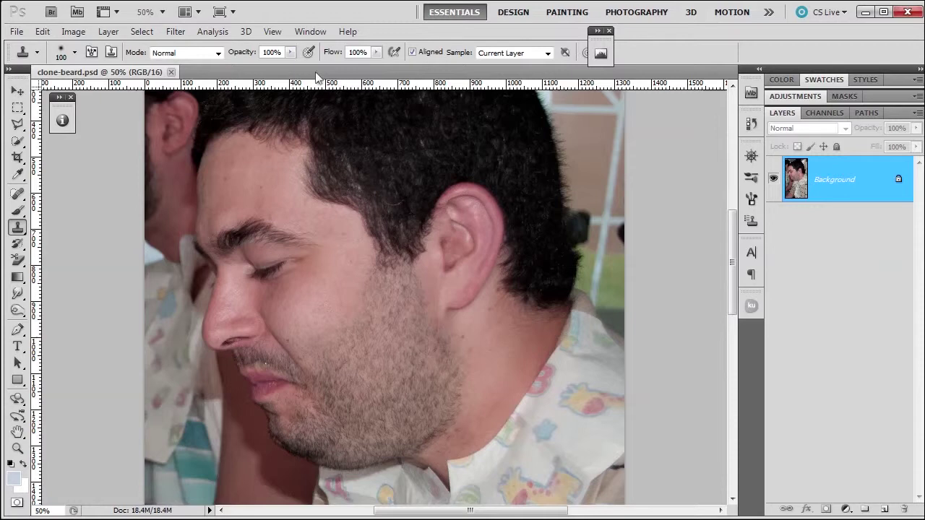
click(74, 53)
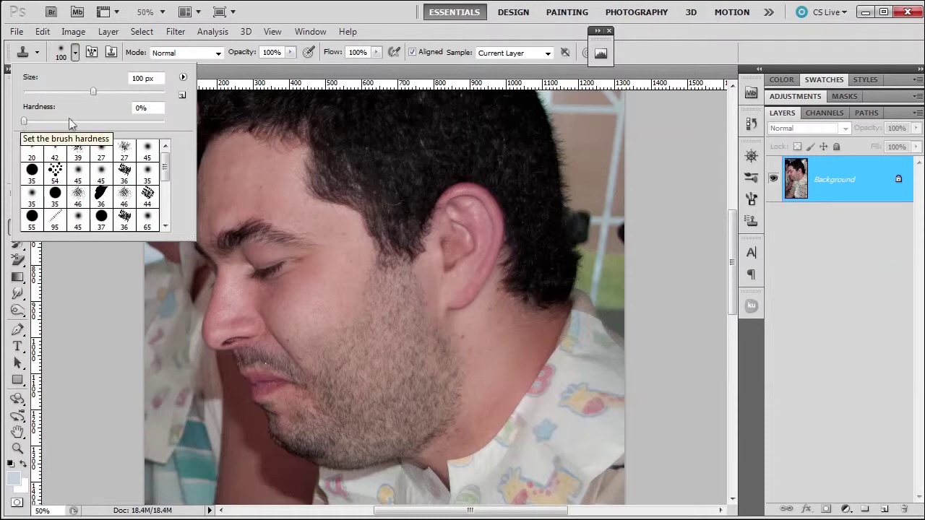
click(264, 12)
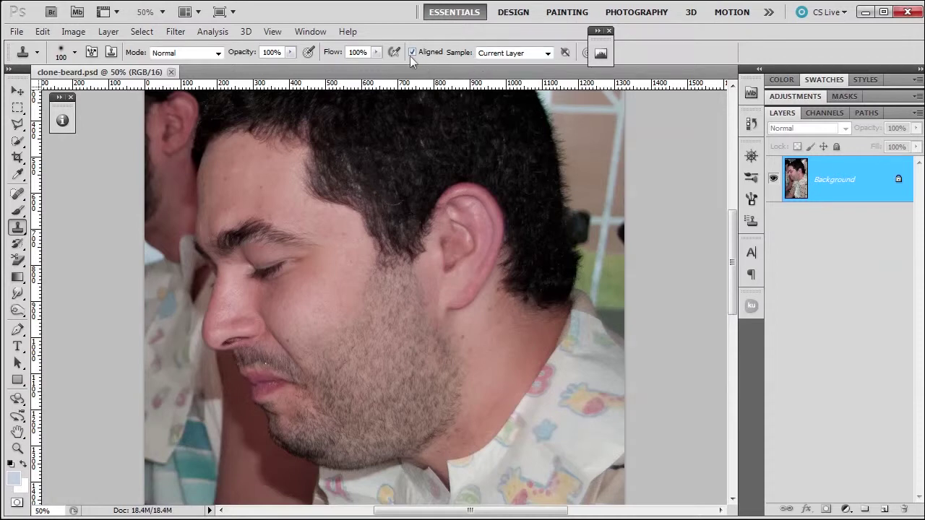
Try cloning sampled cheek skin over the beard and onto the neck with aligned sampling on.
click(318, 303)
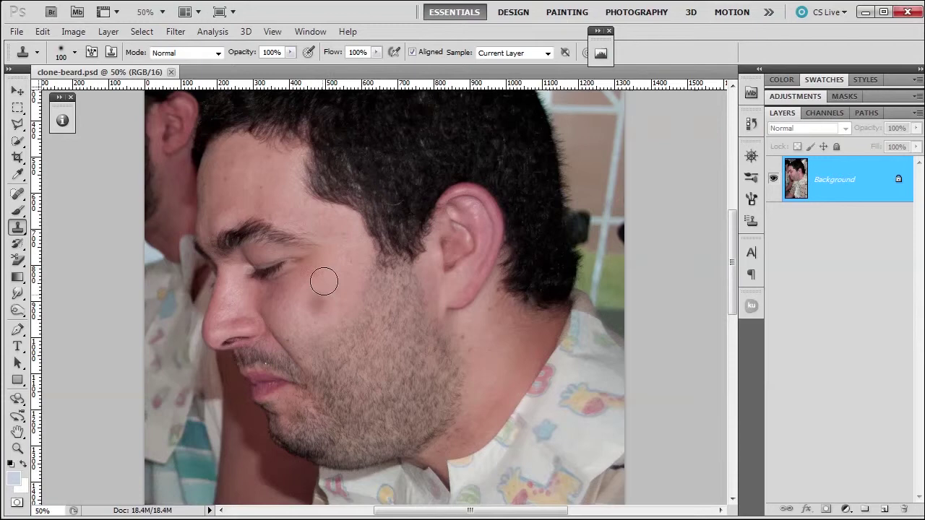
mouse_move(324, 281)
mouse_down()
mouse_move(335, 291)
mouse_move(323, 290)
mouse_move(332, 278)
mouse_up()
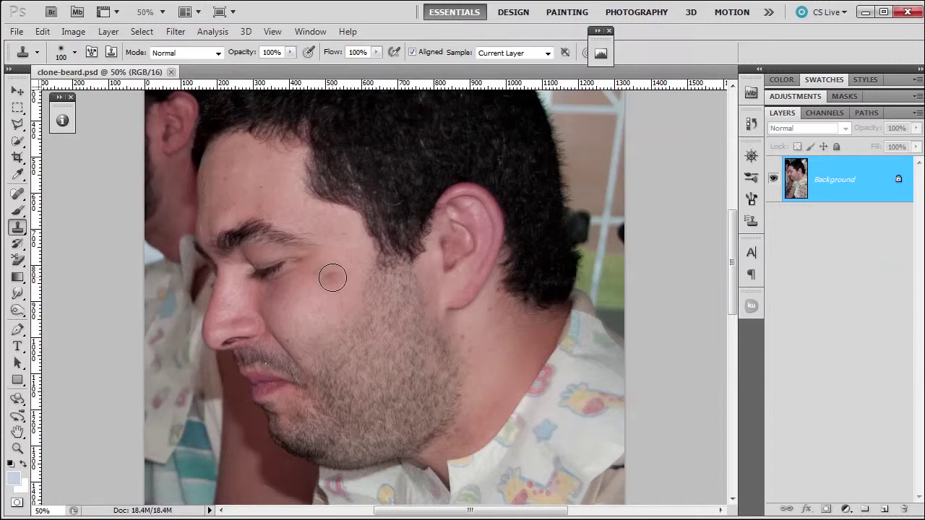
click(333, 279)
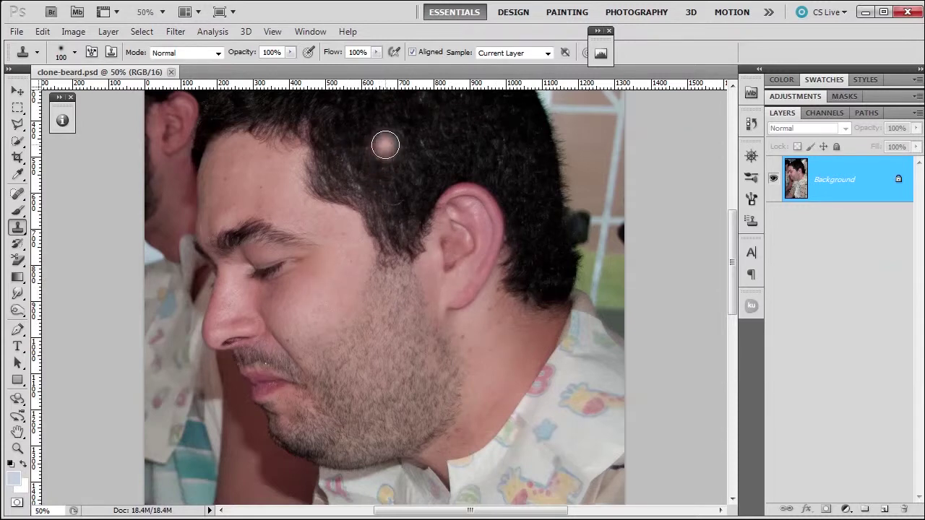
click(392, 325)
mouse_move(393, 325)
mouse_down()
mouse_move(411, 328)
mouse_move(397, 365)
mouse_move(366, 350)
mouse_move(379, 372)
mouse_up()
mouse_move(392, 325)
mouse_down()
mouse_move(373, 340)
mouse_move(388, 334)
mouse_move(434, 401)
mouse_move(431, 393)
mouse_move(446, 396)
mouse_up()
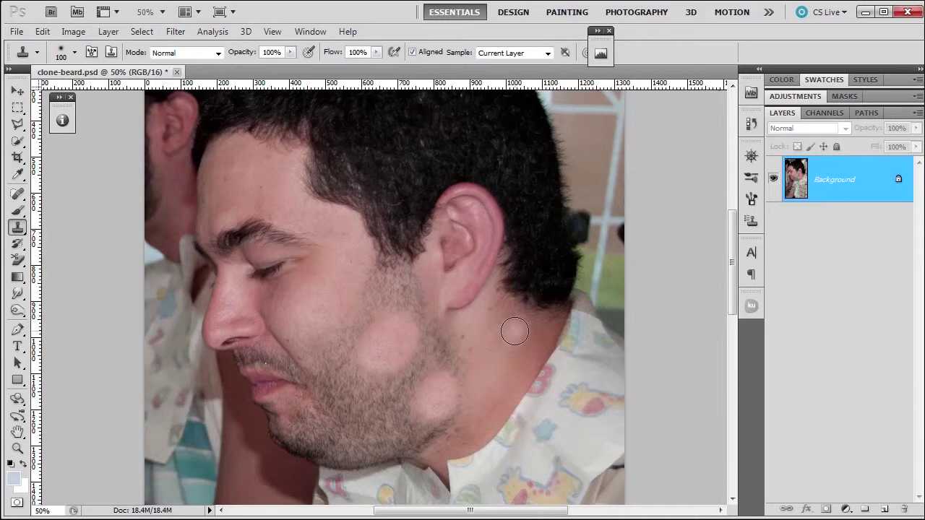
drag(518, 331, 506, 292)
click(413, 176)
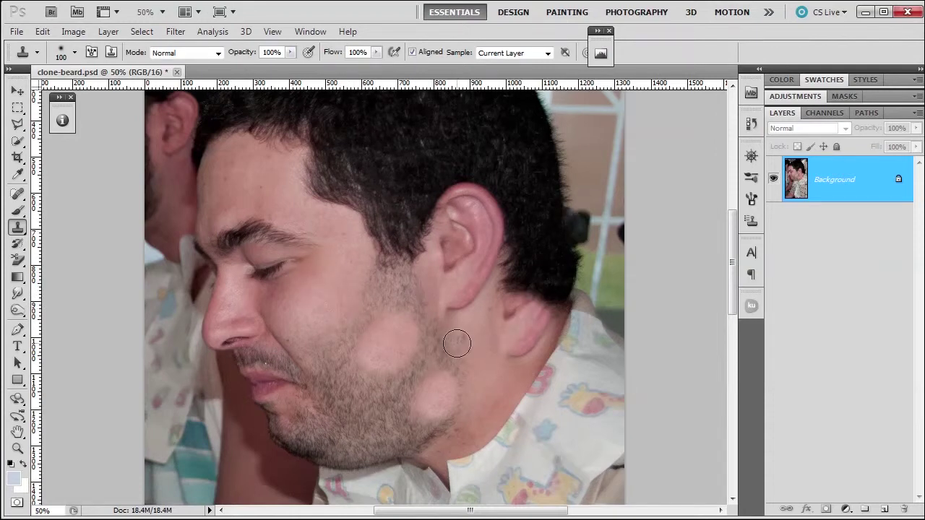
Undo the trial clone strokes on the beard and neck.
key(ctrl+alt+z)
key(ctrl+alt+z)
key(ctrl+alt+z)
key(ctrl+alt+z)
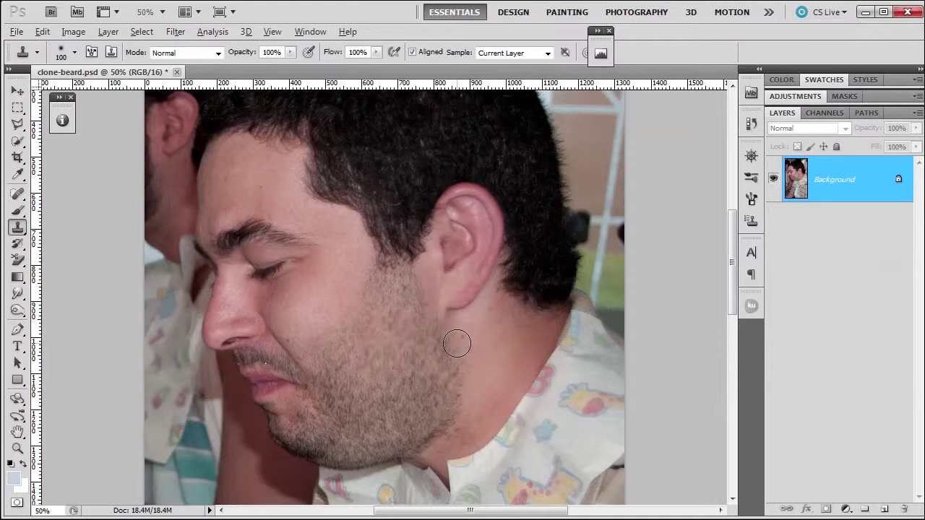
Turn off aligned sampling and clone sampled cheek skin over the upper beard below the sideburn.
click(412, 53)
alt+click(329, 289)
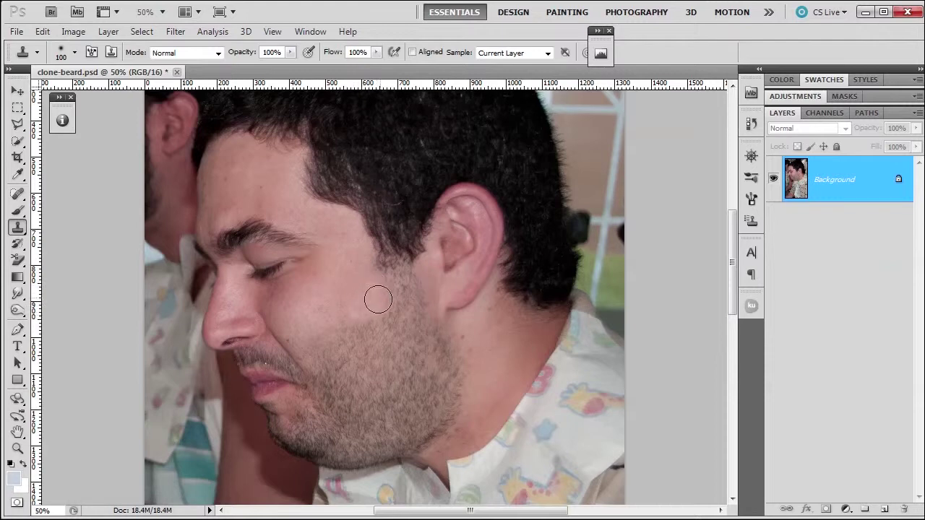
mouse_move(385, 287)
mouse_down()
mouse_move(408, 317)
mouse_move(388, 333)
mouse_move(419, 326)
mouse_move(365, 303)
mouse_move(391, 310)
mouse_up()
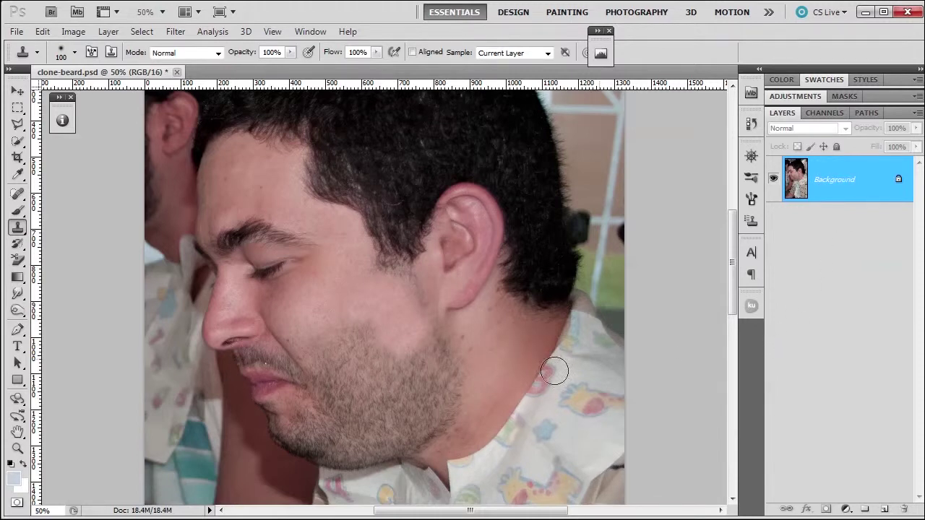
Revert the photo to its saved version and add a new layer named "clone".
click(16, 31)
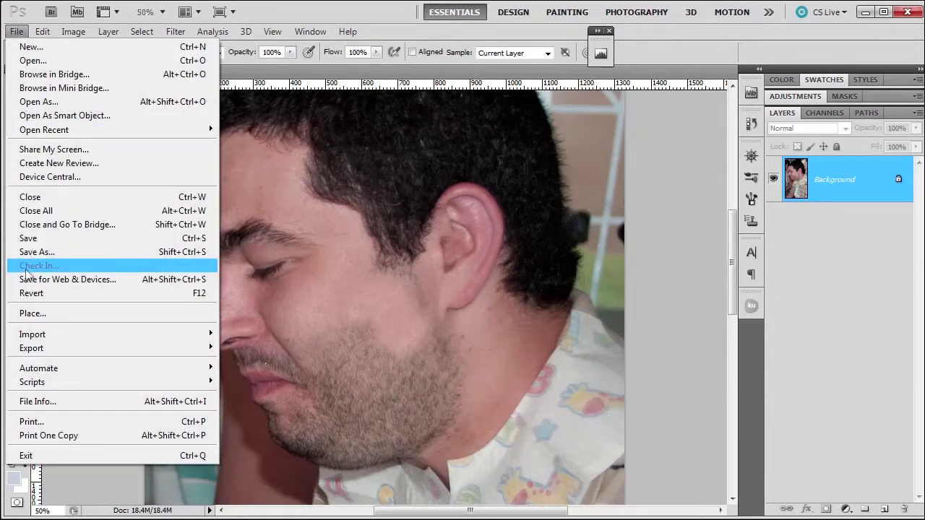
click(30, 293)
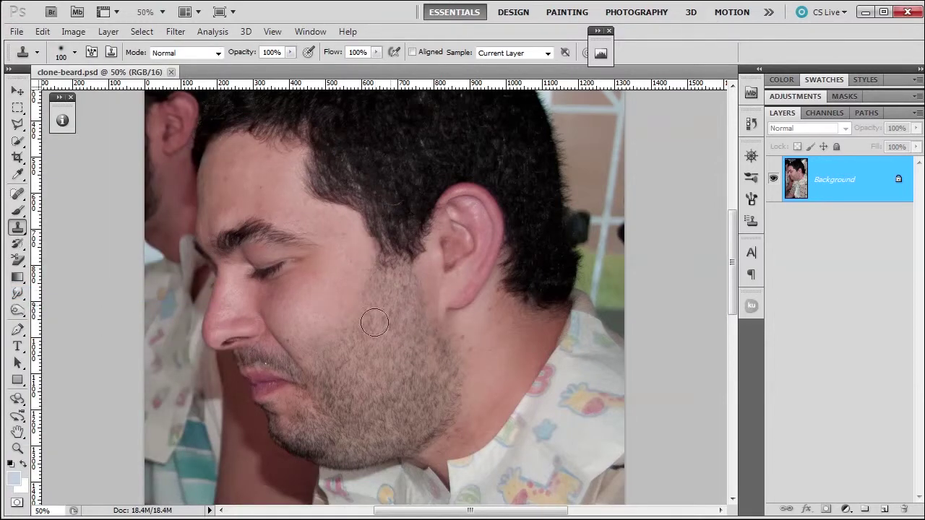
click(885, 509)
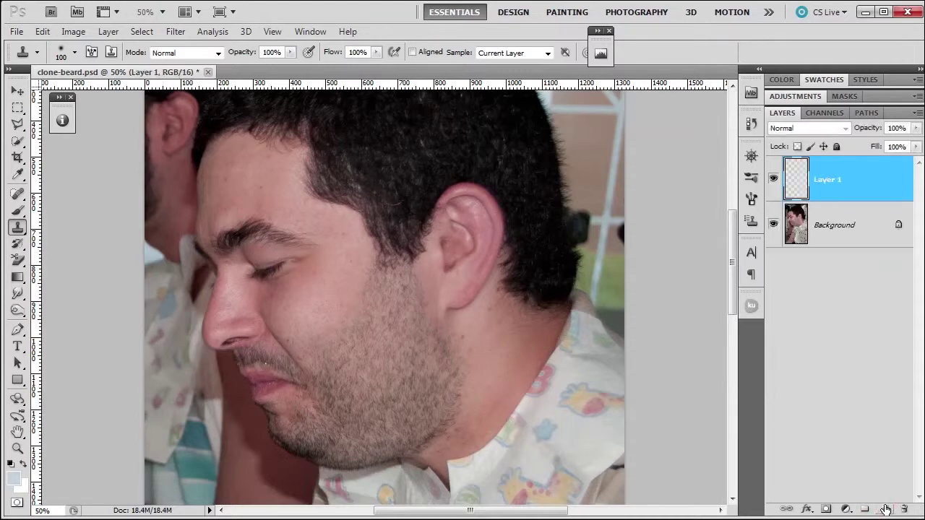
double_click(827, 182)
text(clone)
key(Return)
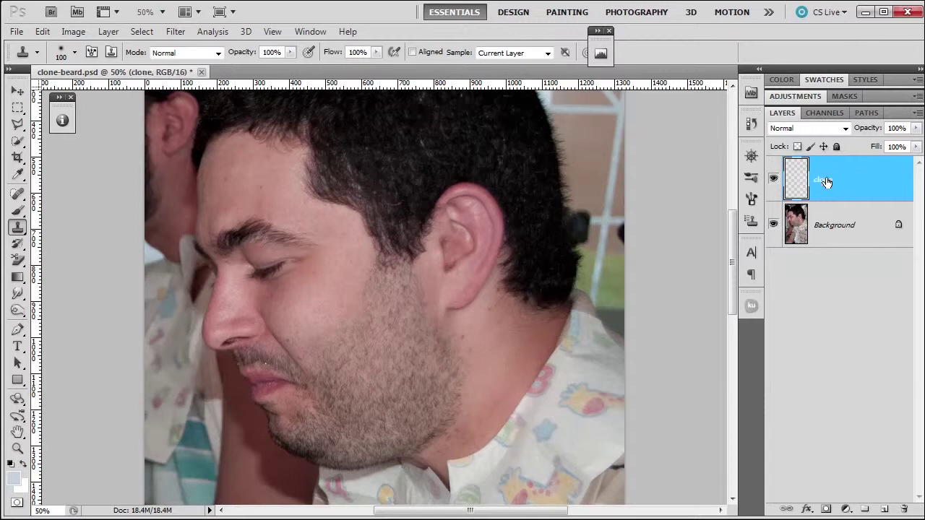
Set the Clone Stamp to sample Current & Below and paint in Lighten mode.
click(490, 55)
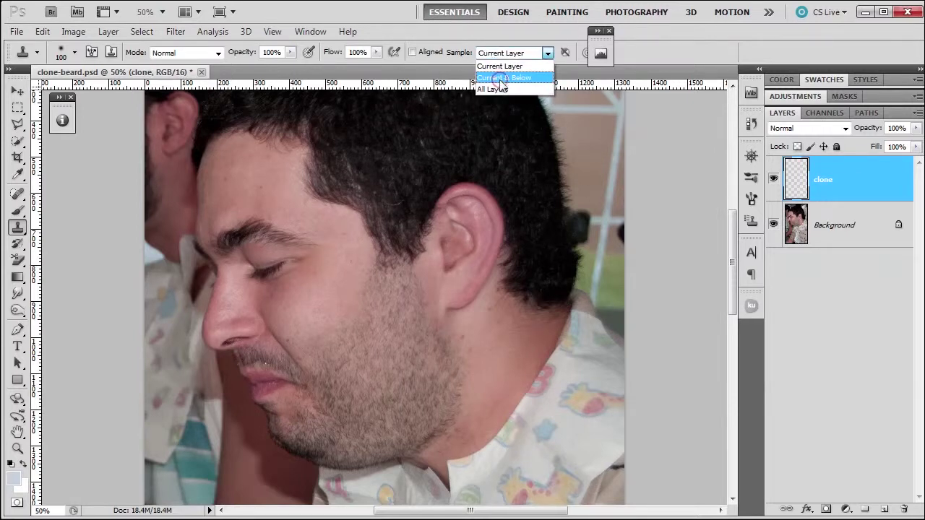
click(504, 77)
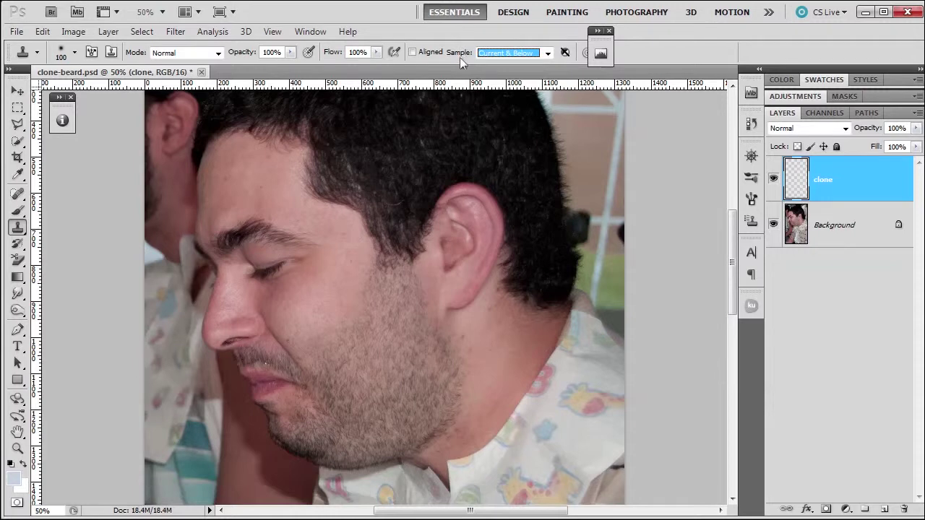
key(Escape)
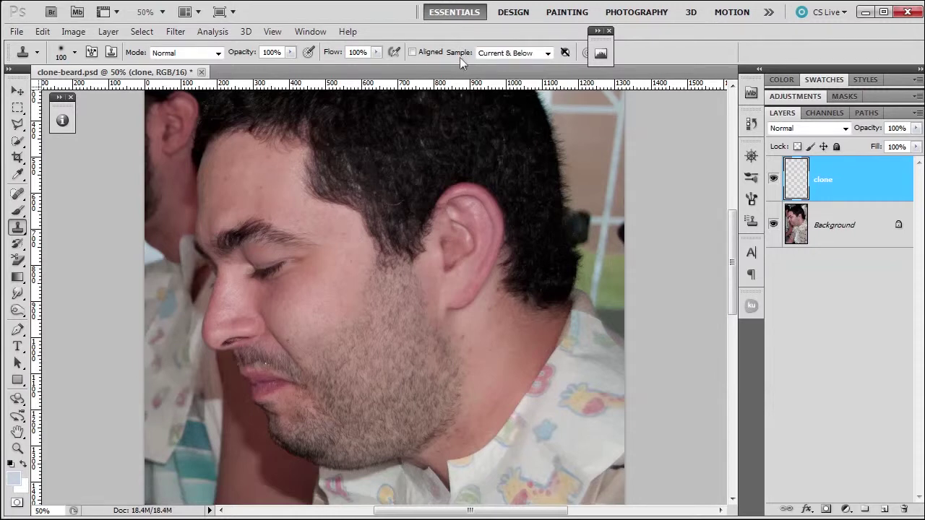
click(216, 55)
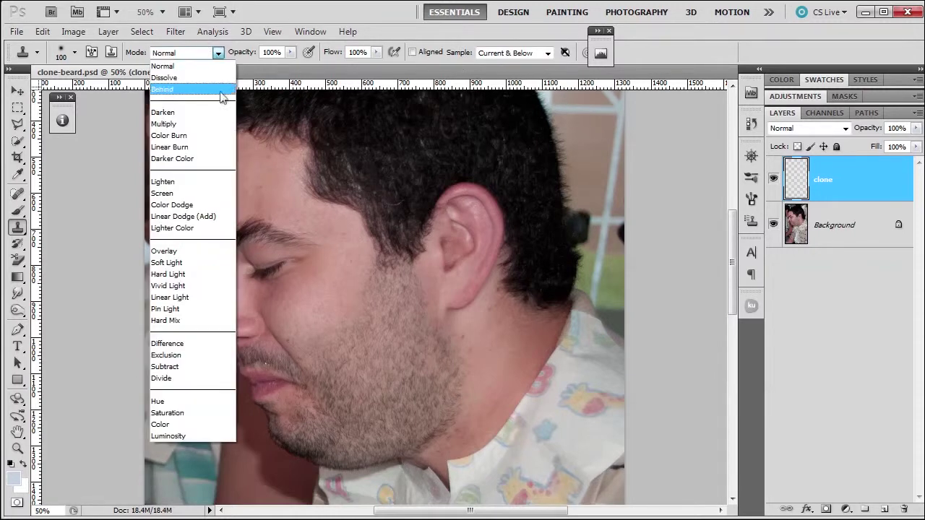
click(199, 186)
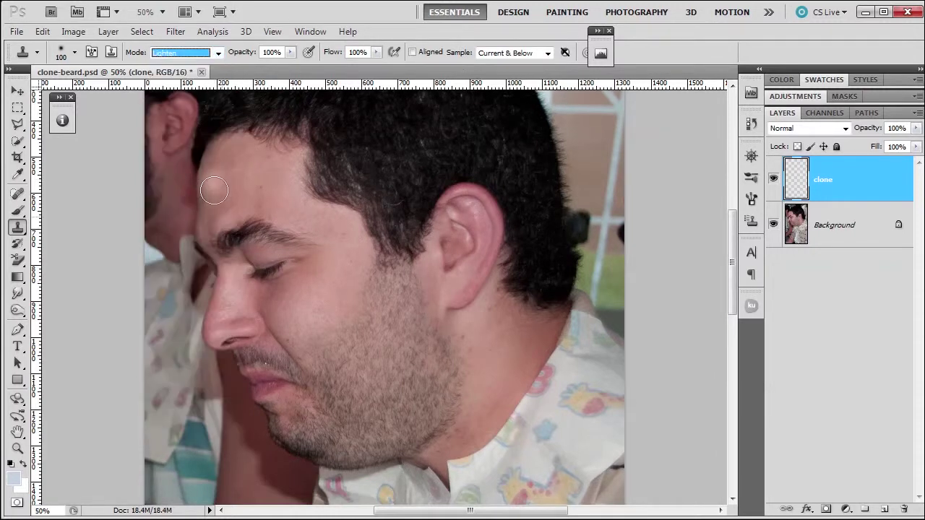
Sample clean cheek skin and clone it over the upper edge of the beard along the cheek.
alt+click(332, 280)
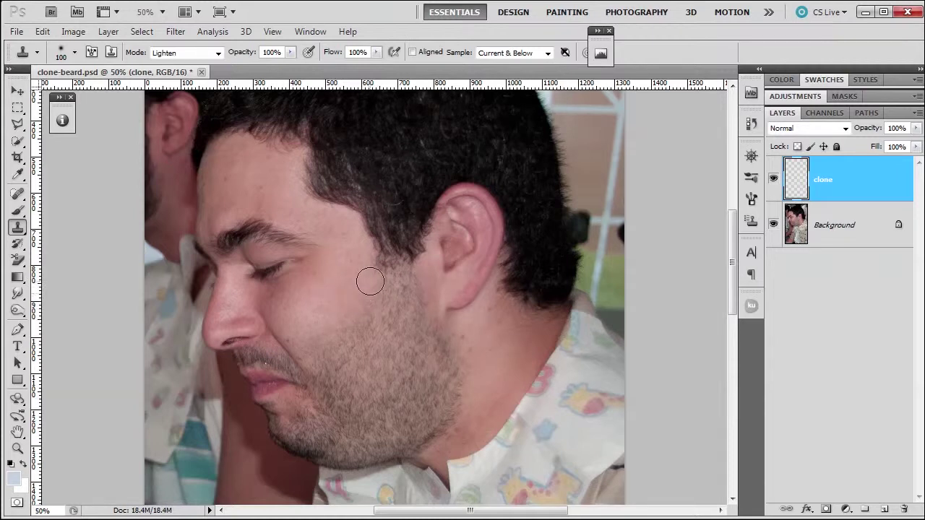
mouse_move(370, 282)
mouse_down()
mouse_move(369, 310)
mouse_move(376, 290)
mouse_move(364, 282)
mouse_move(381, 300)
mouse_move(330, 326)
mouse_up()
click(364, 283)
click(381, 299)
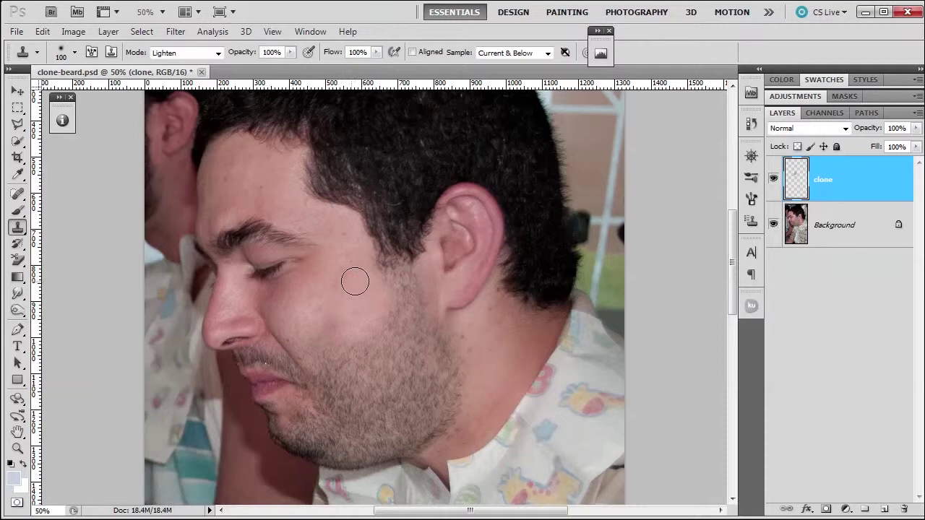
drag(386, 330, 388, 311)
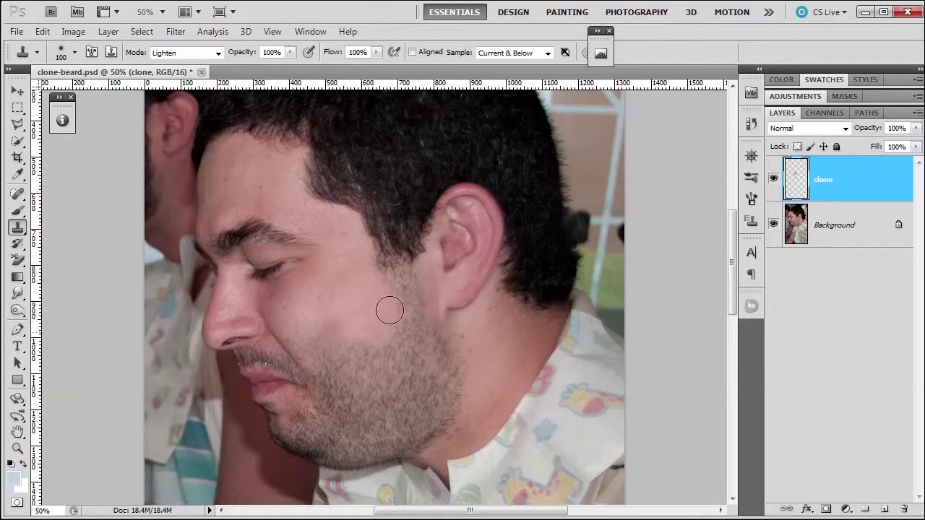
click(384, 332)
Resample skin from different parts of the cheek and blend the cloned cheek area.
alt+click(351, 297)
mouse_move(369, 296)
mouse_down()
mouse_move(354, 289)
mouse_move(356, 273)
mouse_up()
alt+click(292, 315)
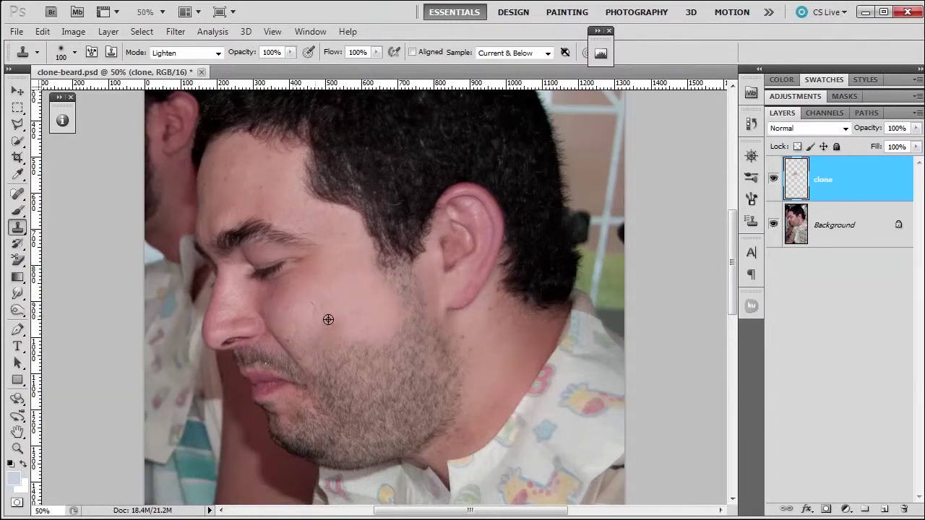
drag(331, 311, 327, 304)
Sample neck skin repeatedly and clone it over the rear edge of the beard along the jaw below the ear.
alt+click(469, 357)
drag(469, 359, 457, 408)
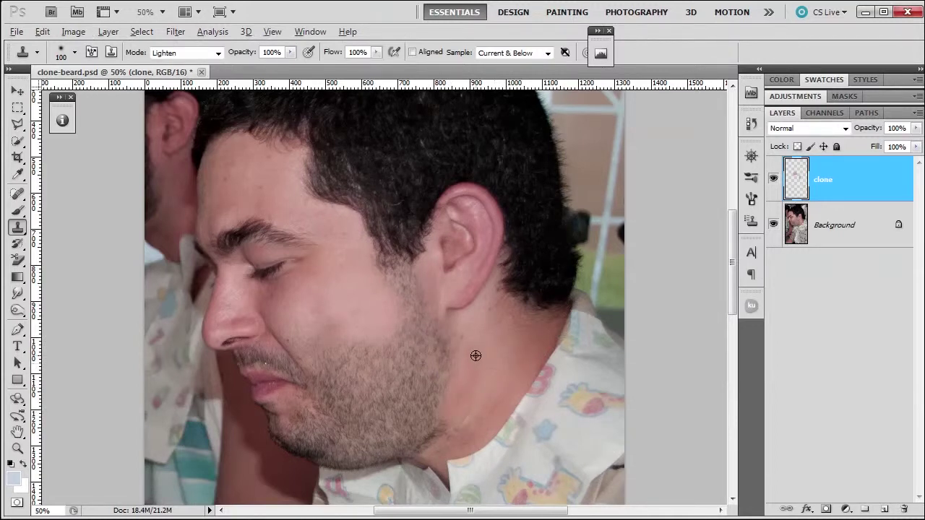
alt+click(475, 356)
alt+click(461, 359)
alt+click(456, 353)
drag(451, 367, 448, 391)
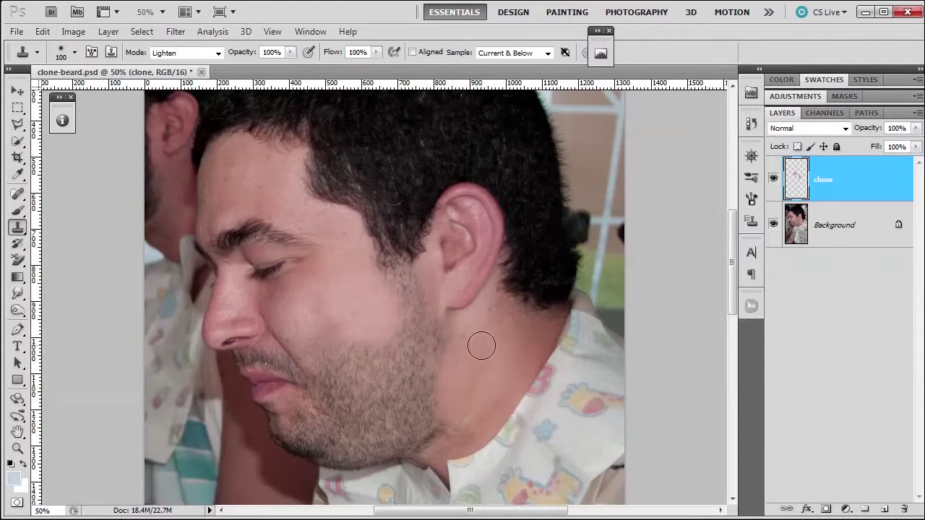